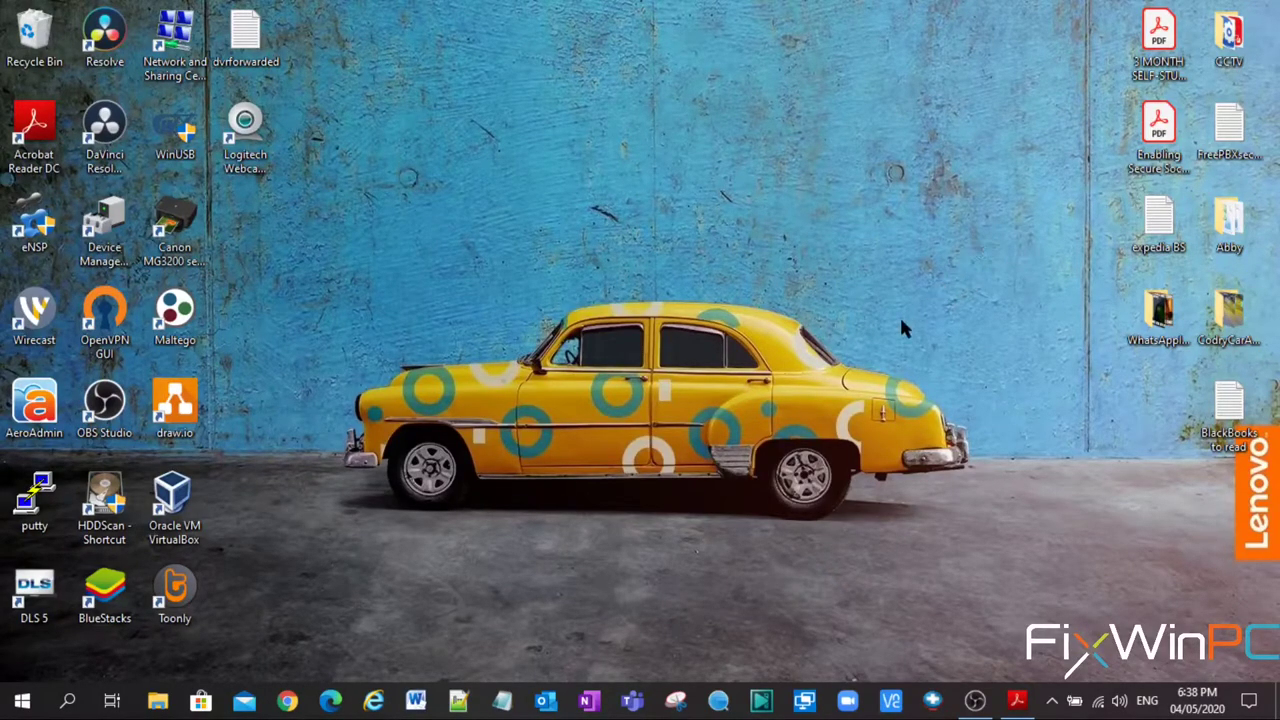
- Review the maglock wiring diagram, then load the DVR sign-in page at 192.168.1.226 in Chrome
click(1017, 702)
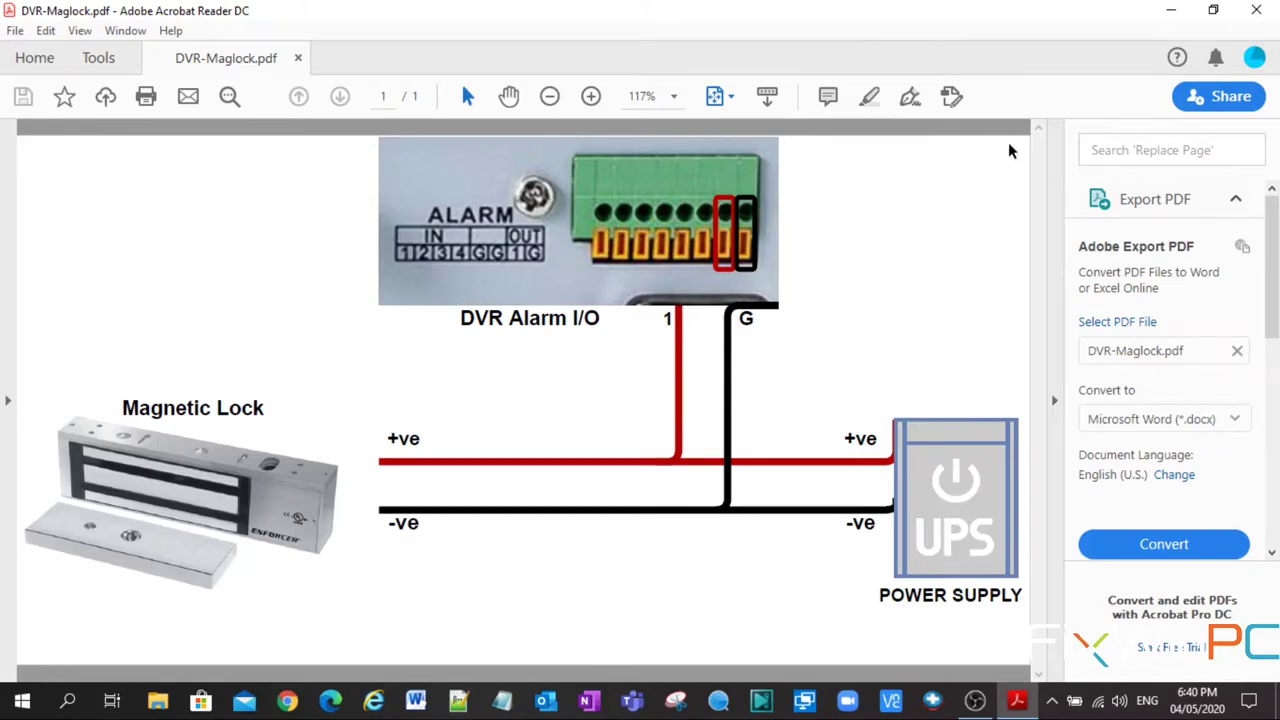
click(1177, 10)
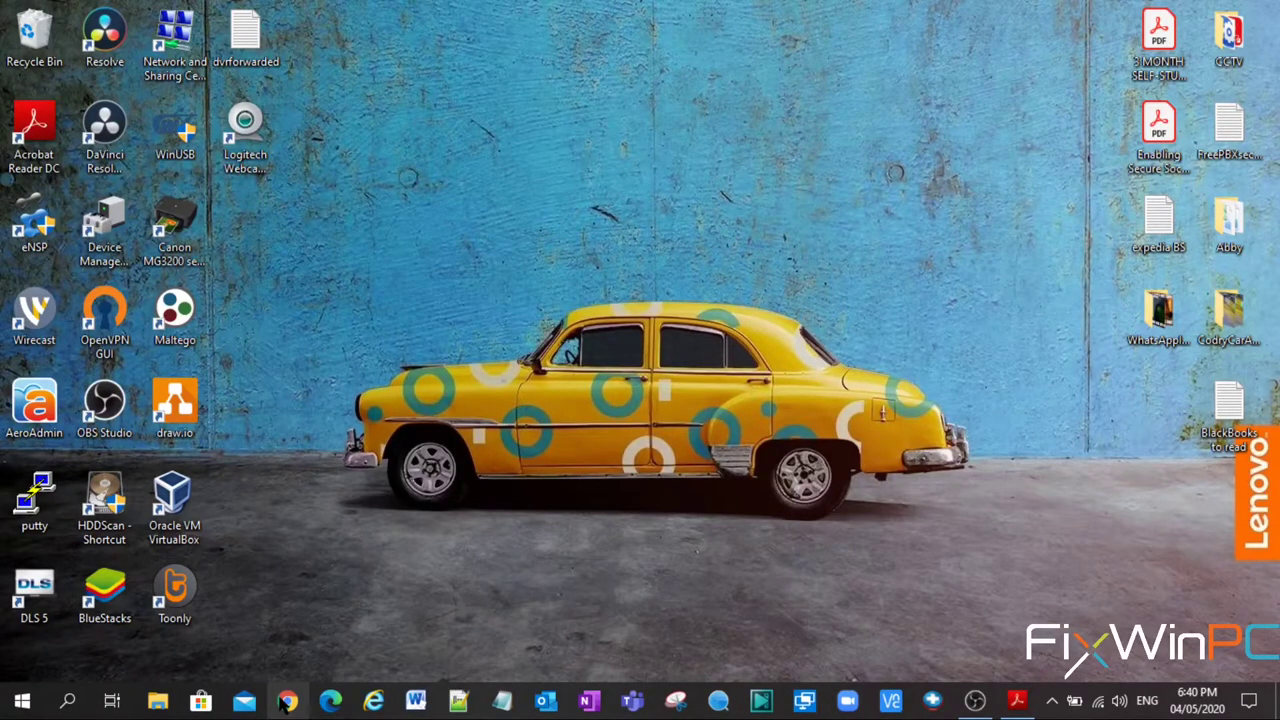
click(287, 703)
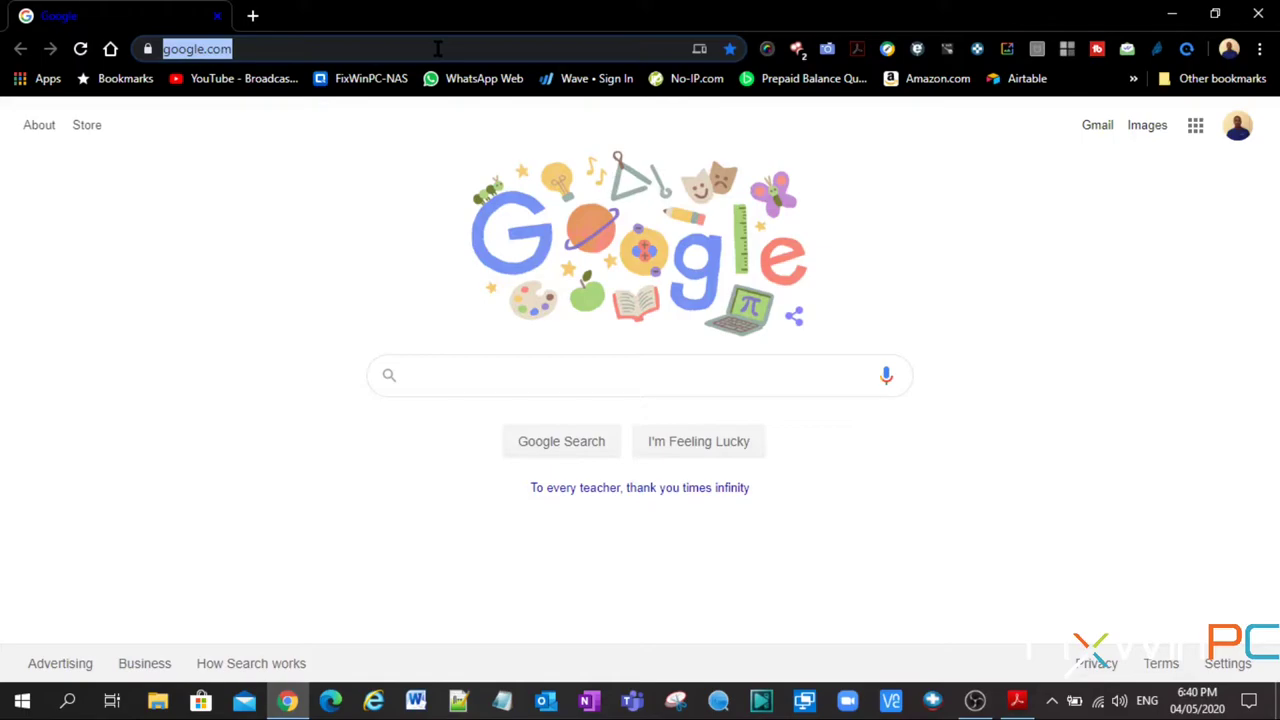
text(192.168.1.226)
key(Return)
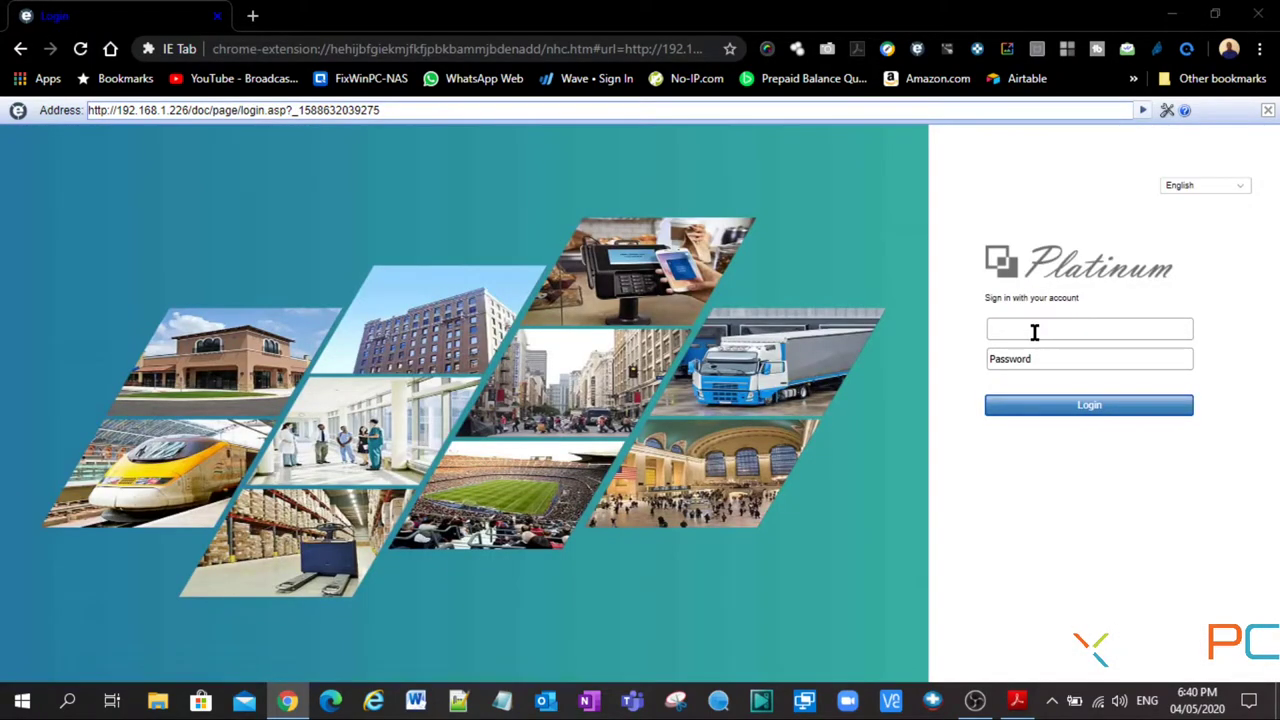
- Sign in with the DVR username and password, start live view on all cameras, and open Configuration
click(1035, 332)
text(admin)
key(Tab)
text(•••••••)
text(•)
key(Return)
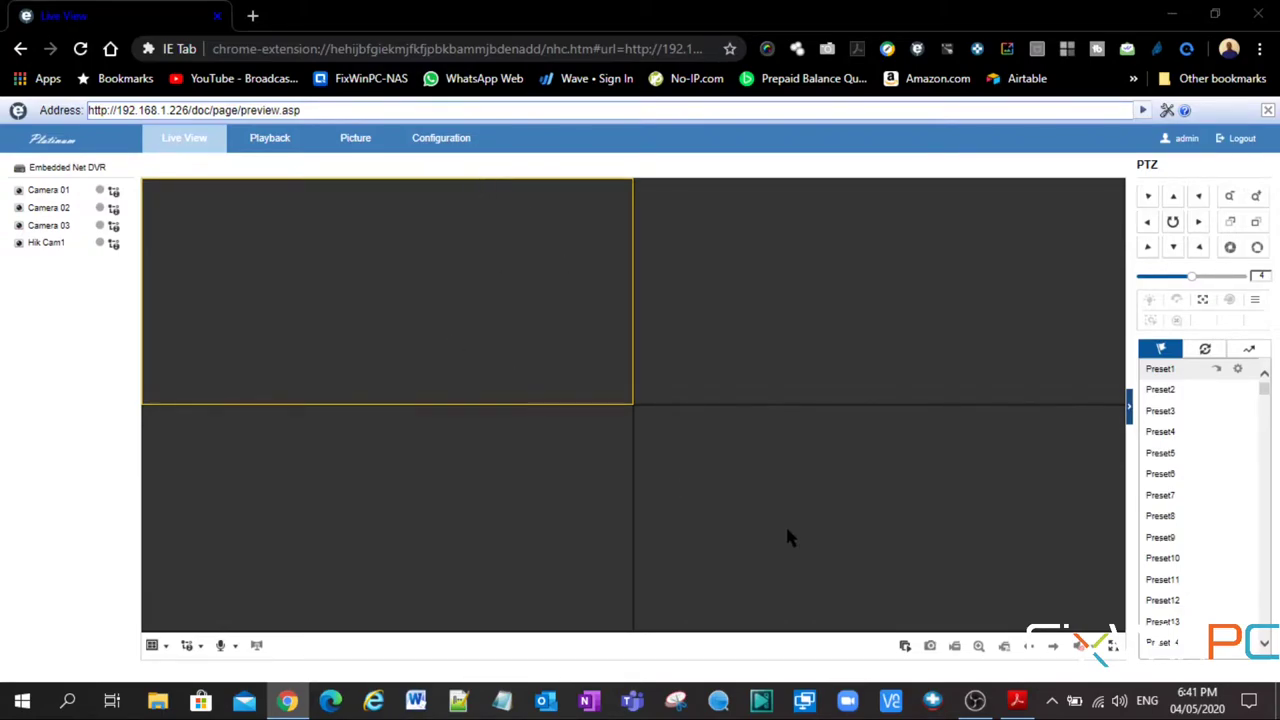
click(906, 648)
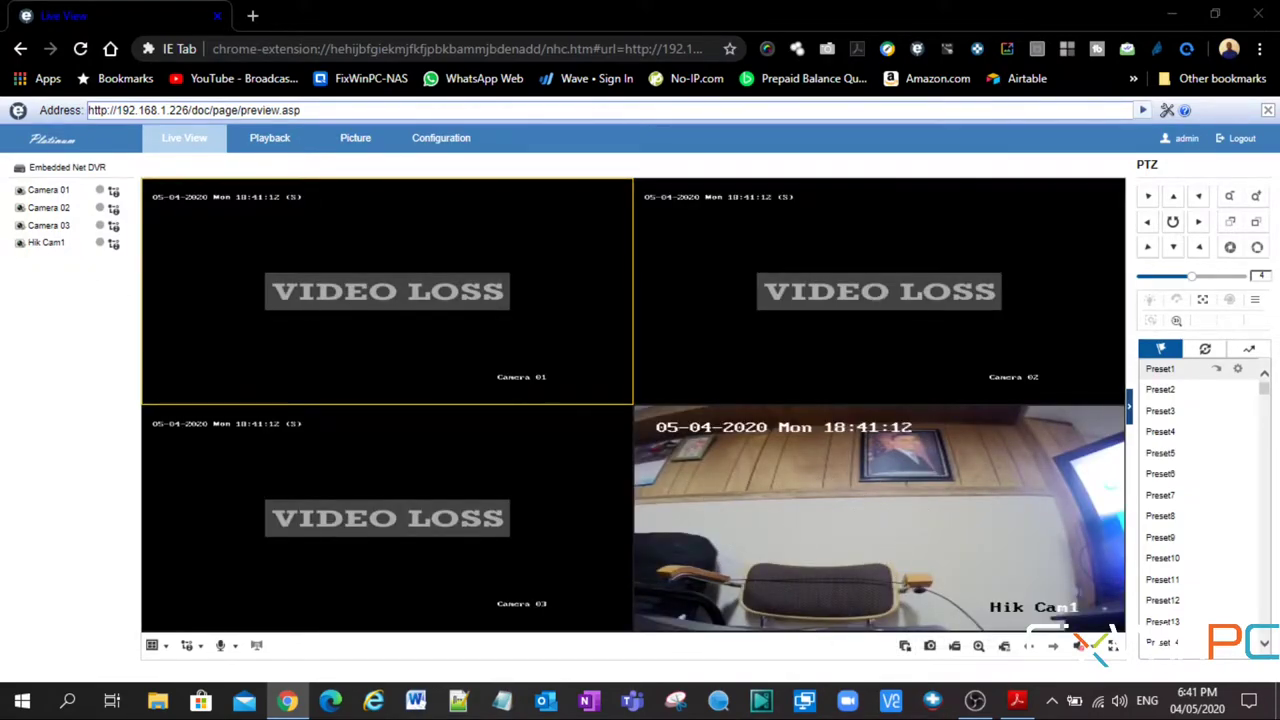
click(441, 143)
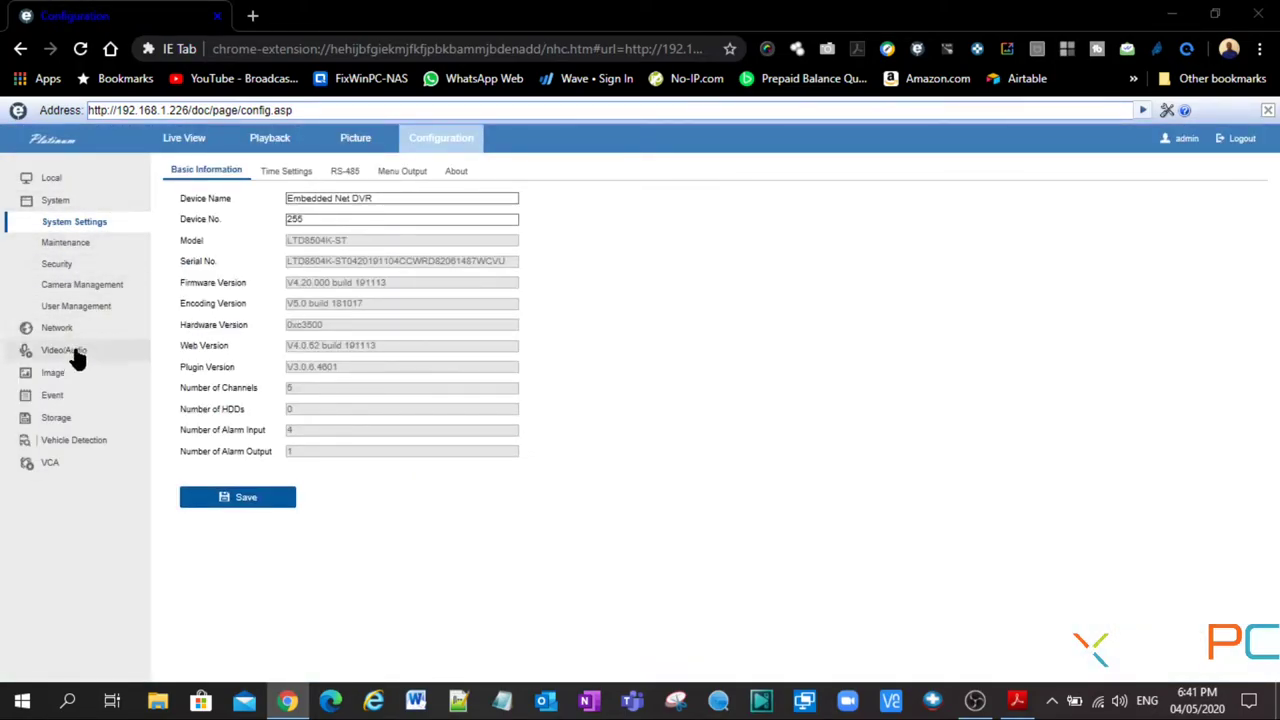
- In Basic Event > Alarm Output, enable output A->1 and keep its 5s delay
click(60, 397)
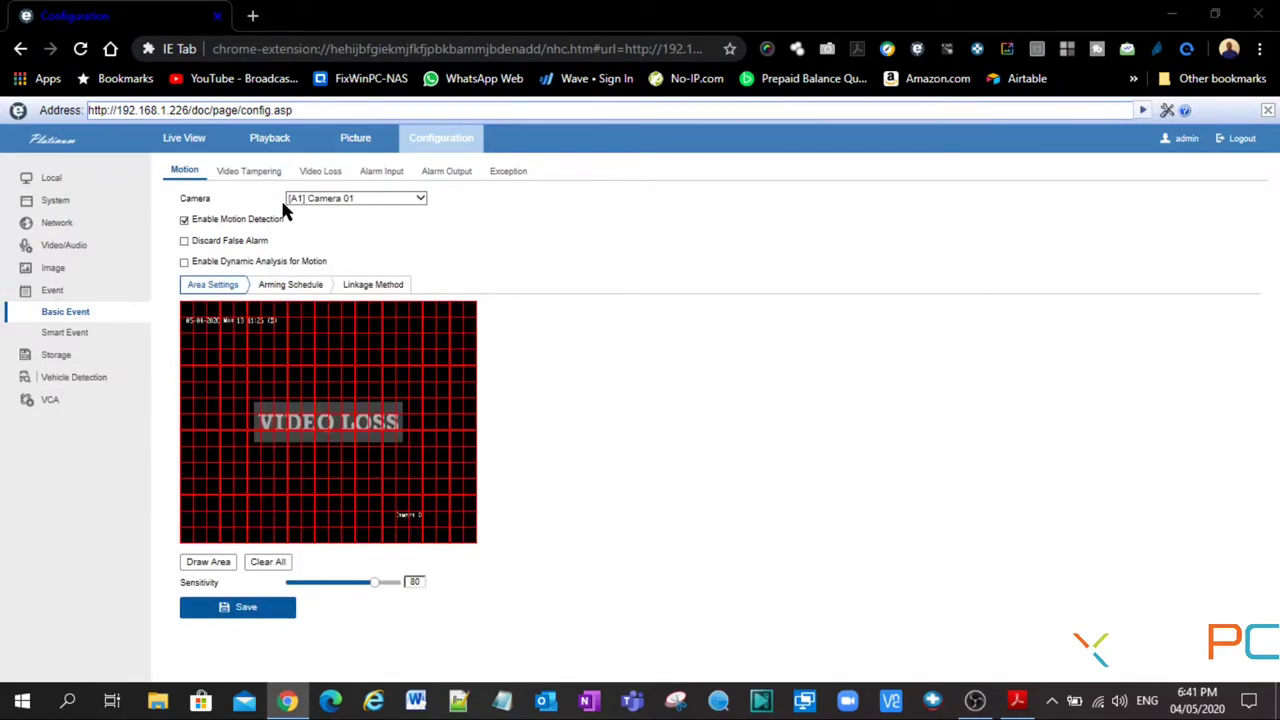
click(447, 172)
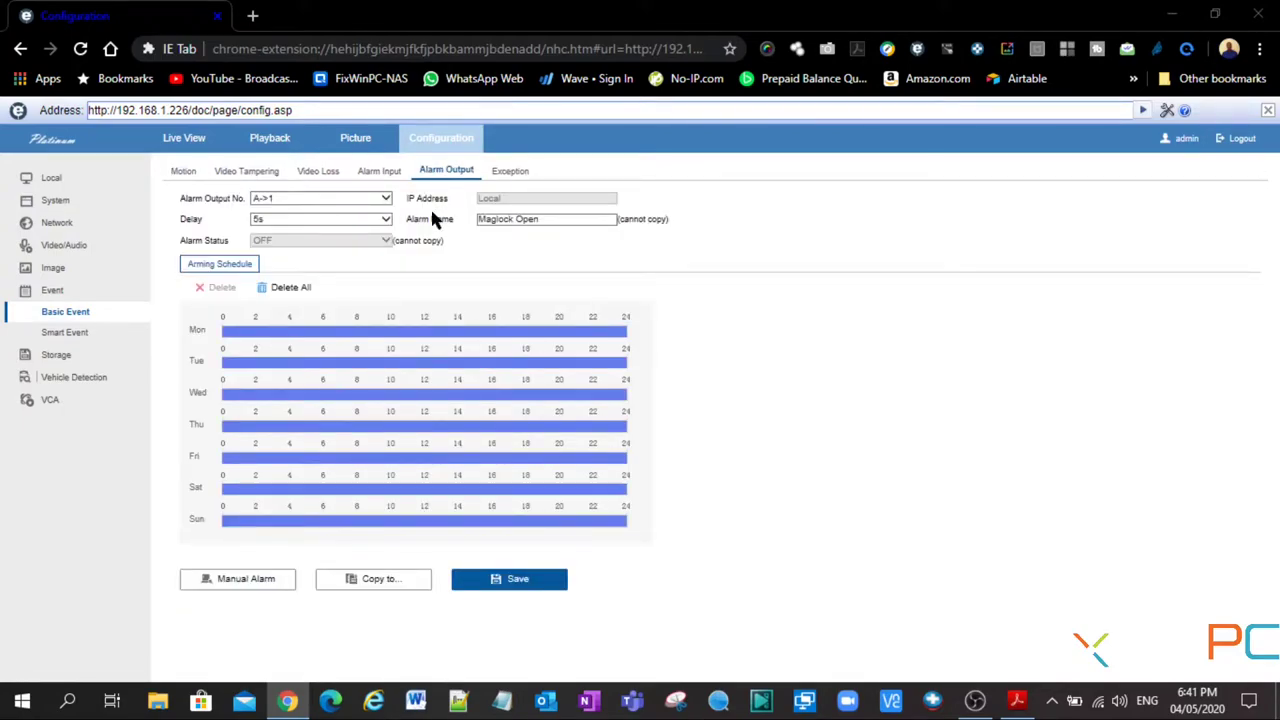
click(312, 199)
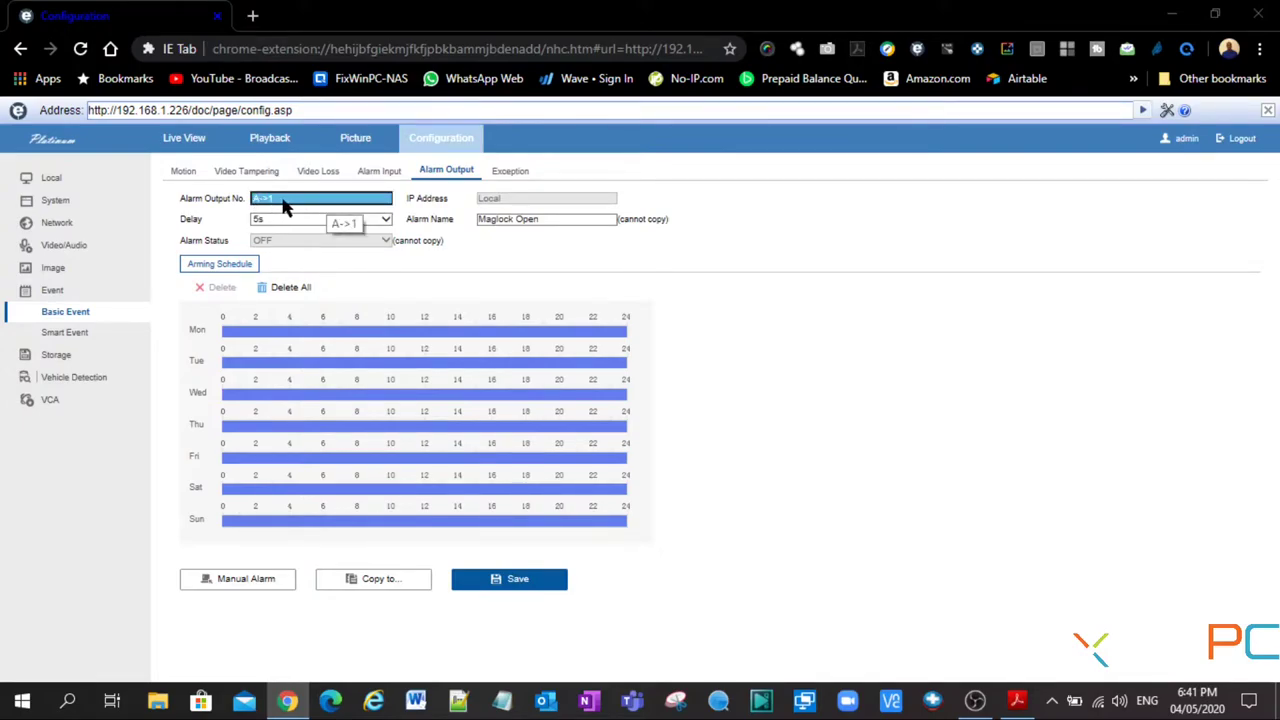
click(305, 218)
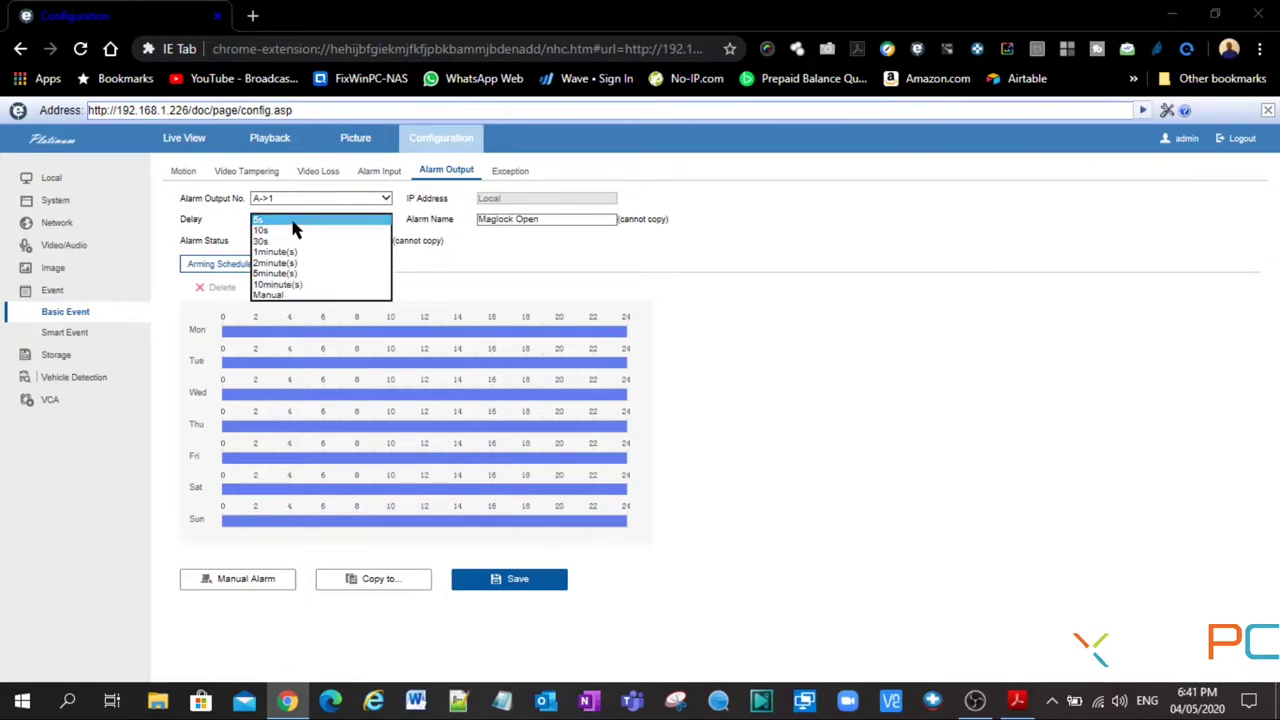
click(482, 256)
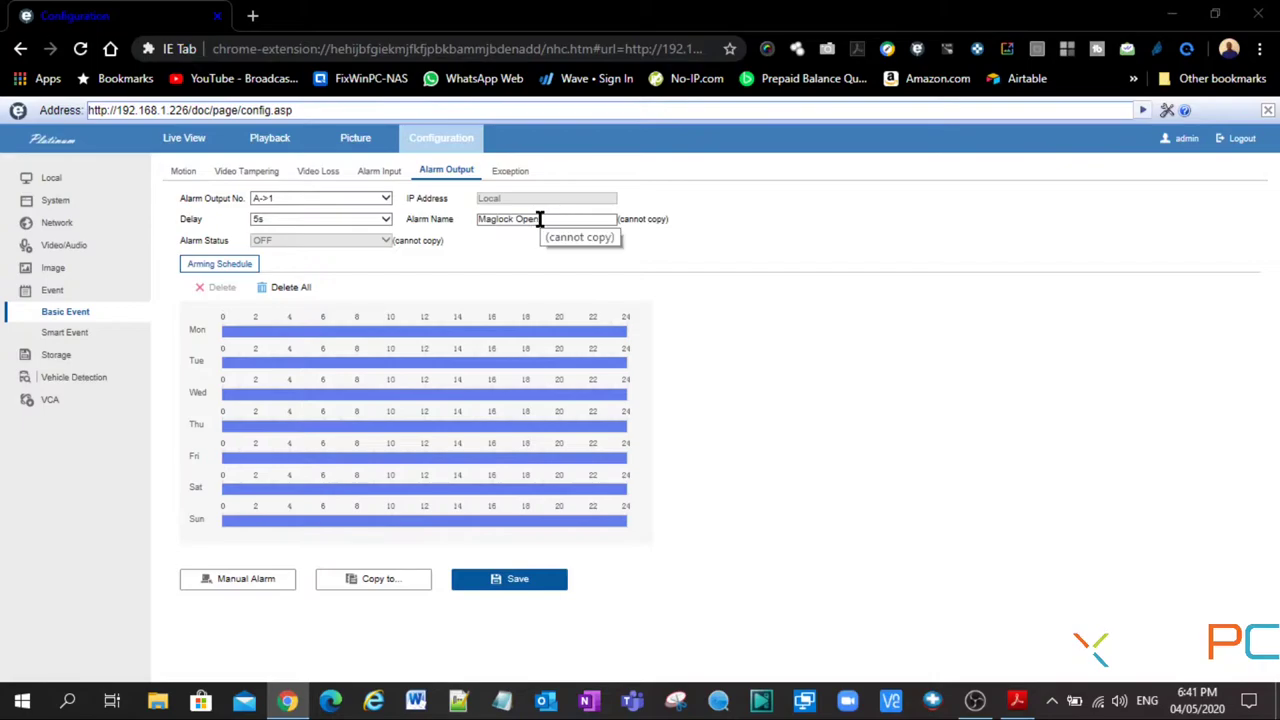
- Rename alarm output A->1 to 'Maglock' and test it with Manual Alarm, then Clear Alarm
drag(540, 220, 440, 235)
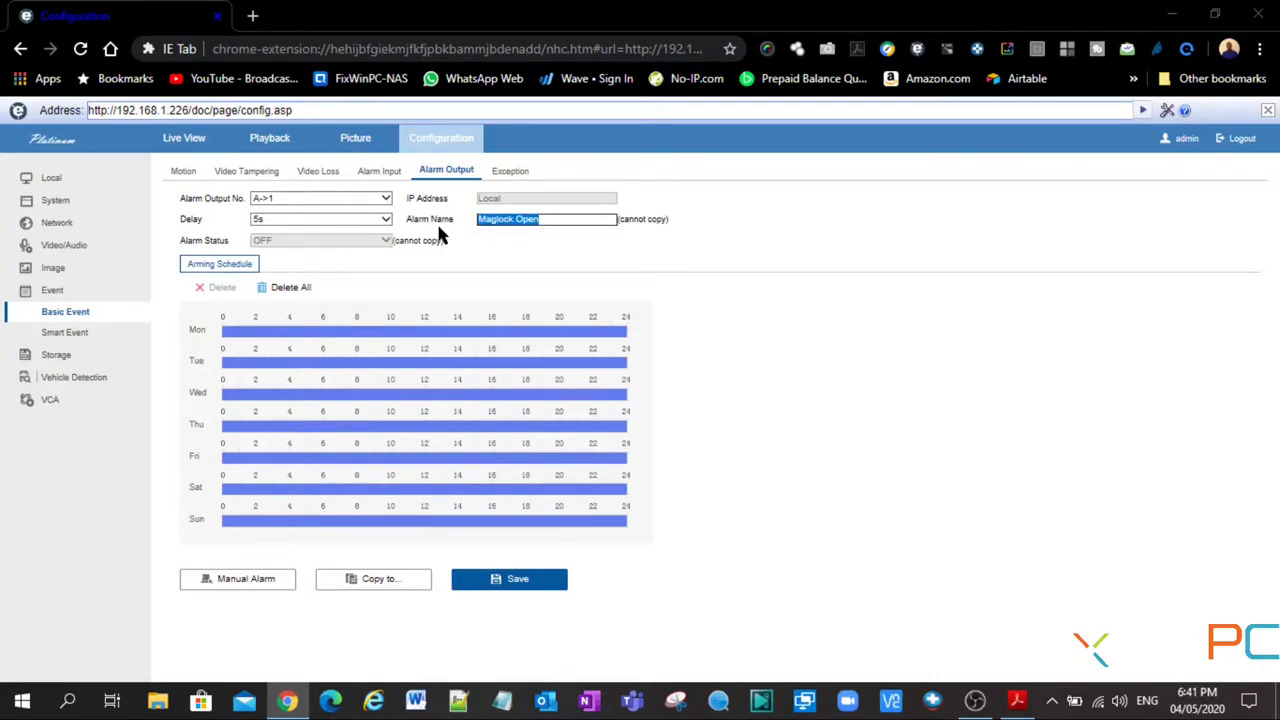
text(Maglock)
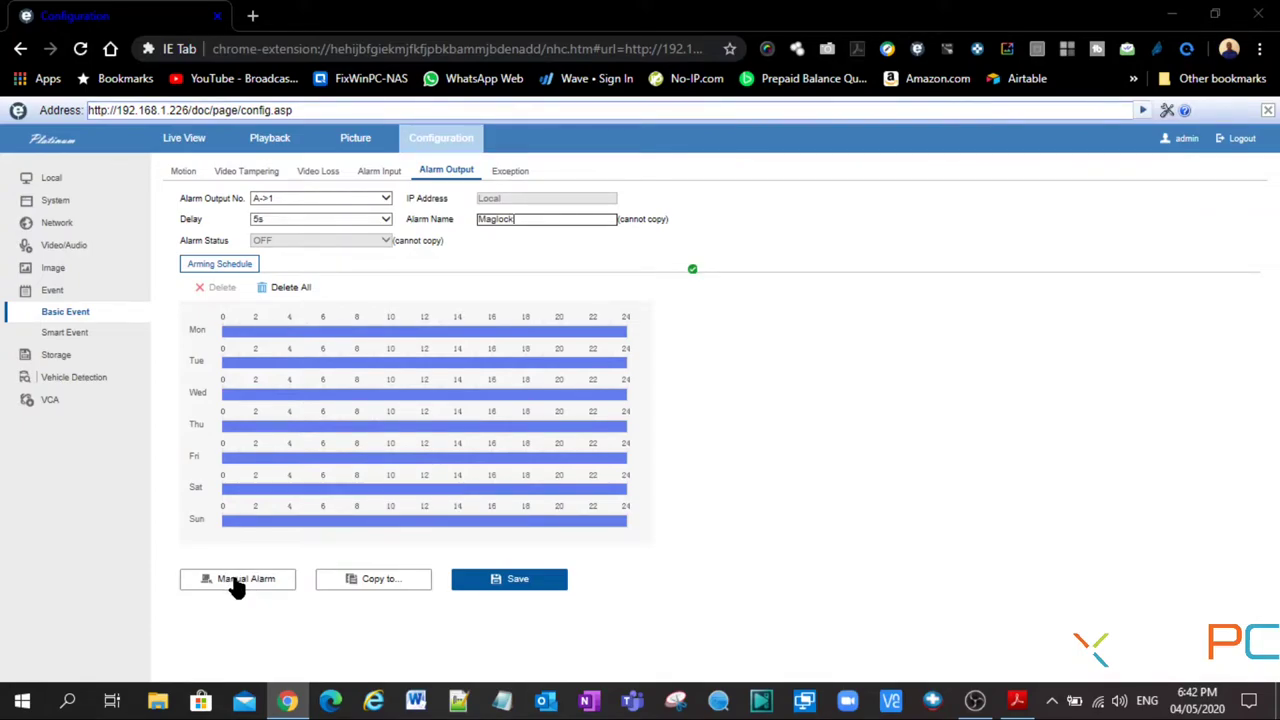
click(236, 585)
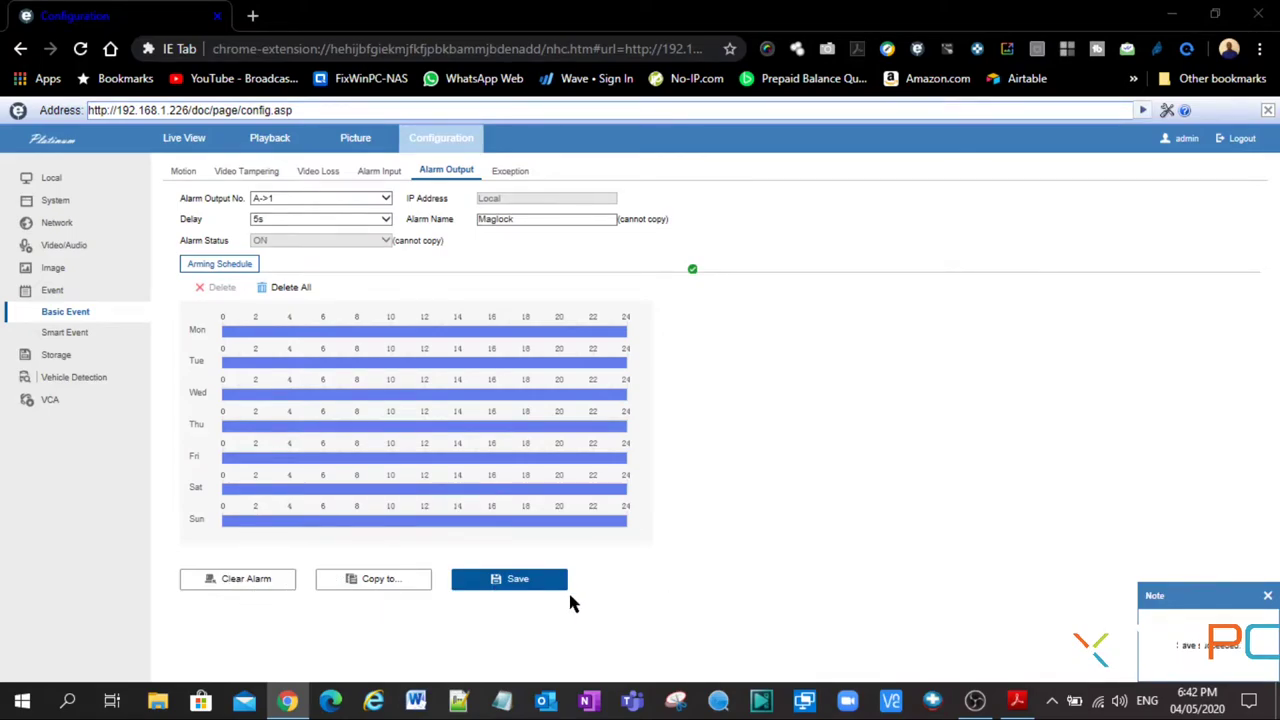
click(245, 582)
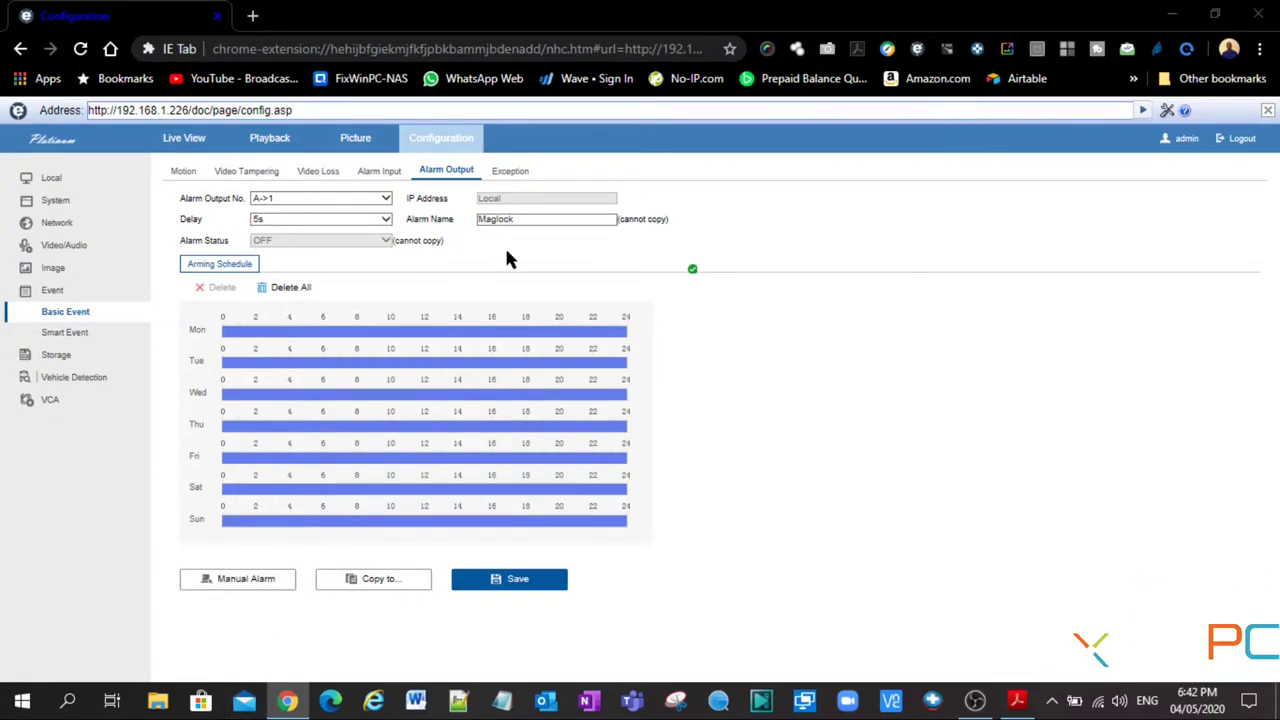
- Save the Maglock output, then open Smart Event intrusion detection for camera [D3] Hik Cam1
click(509, 586)
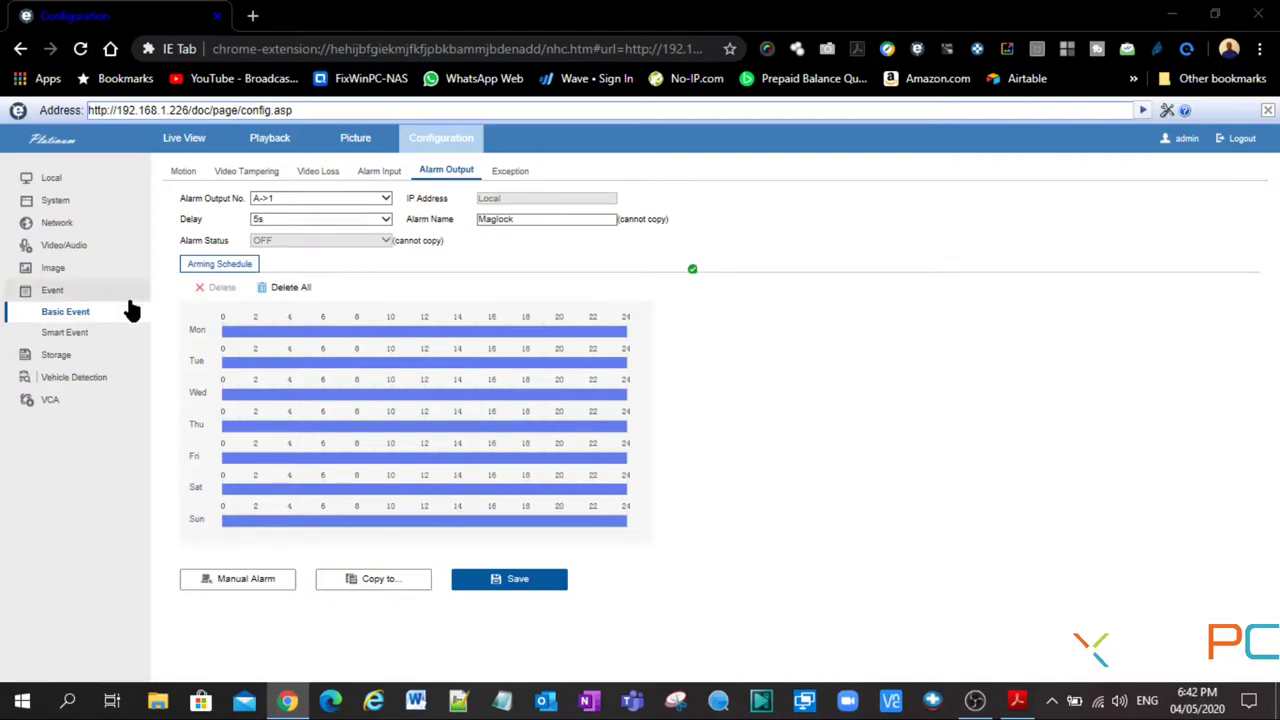
click(83, 337)
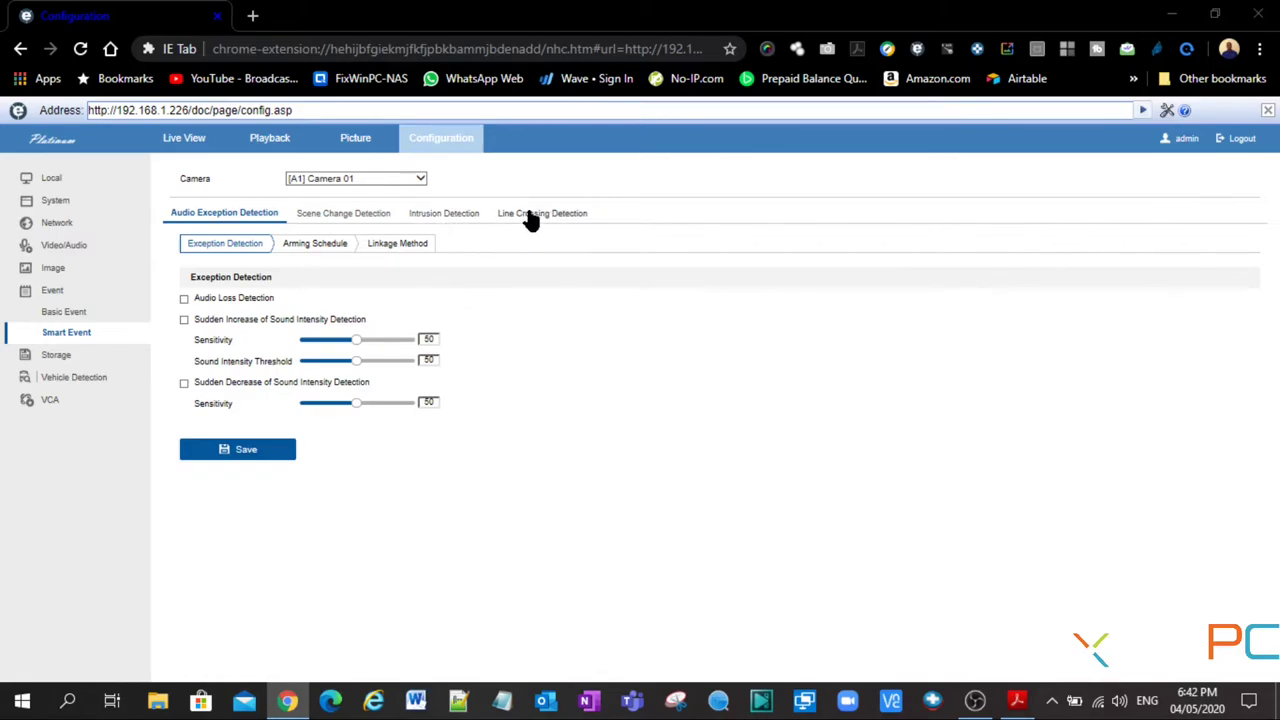
click(452, 217)
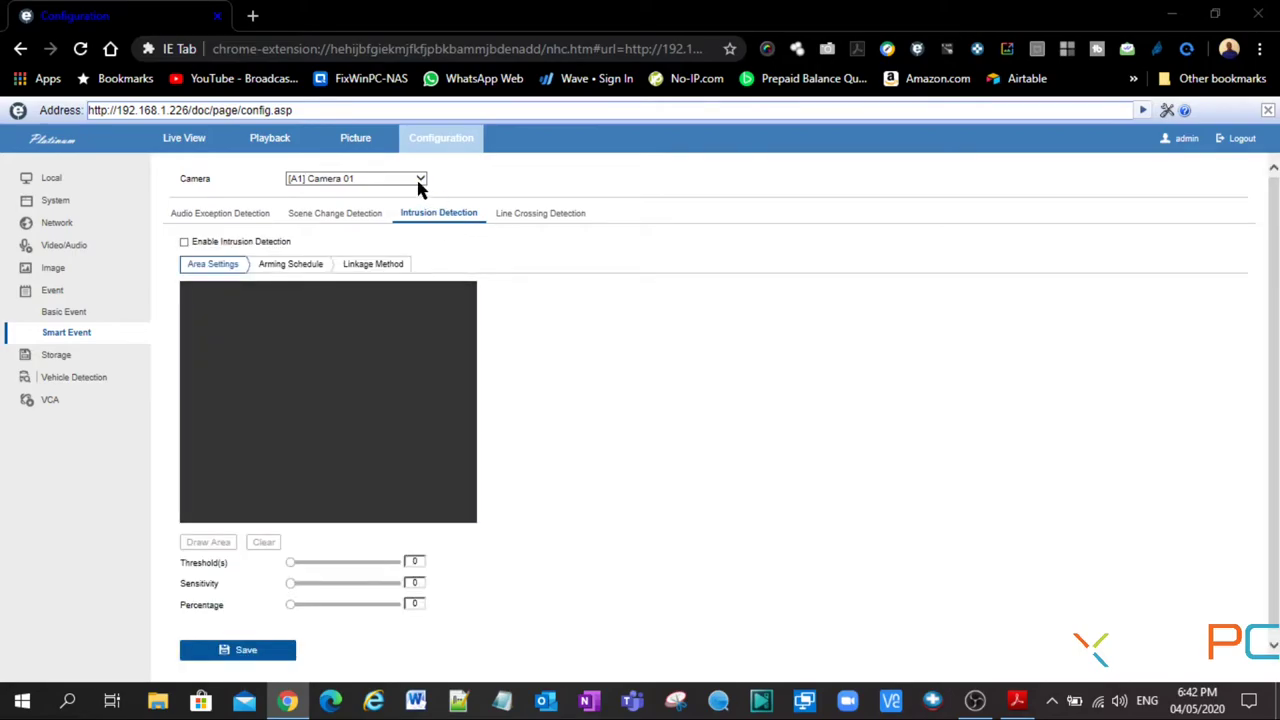
click(420, 179)
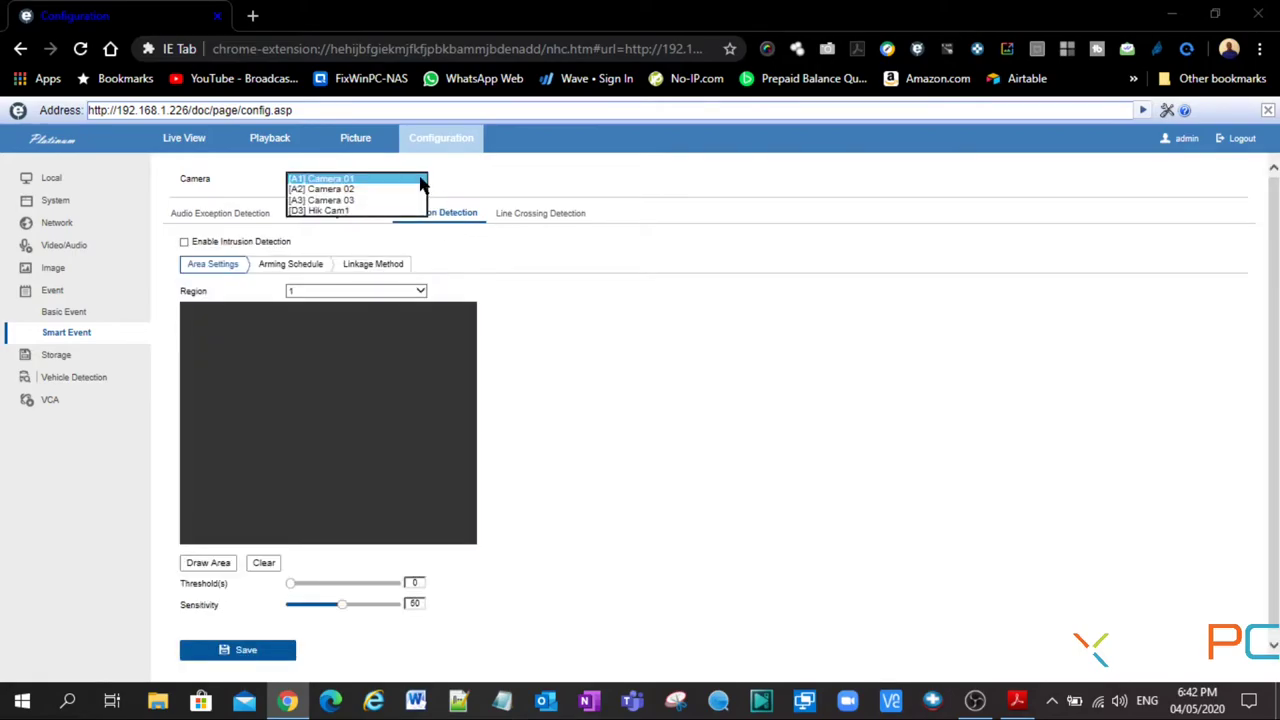
click(338, 210)
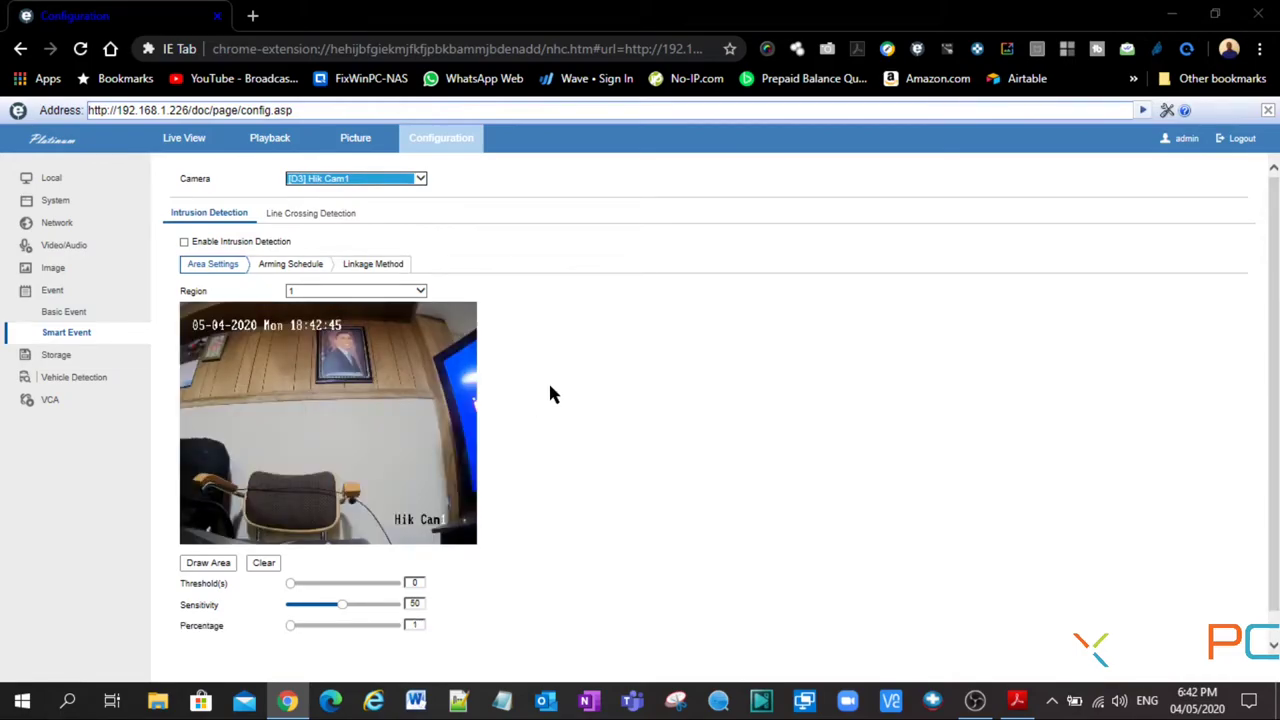
- Enable intrusion detection on Hik Cam1 and draw a four-corner region above the chair
click(184, 242)
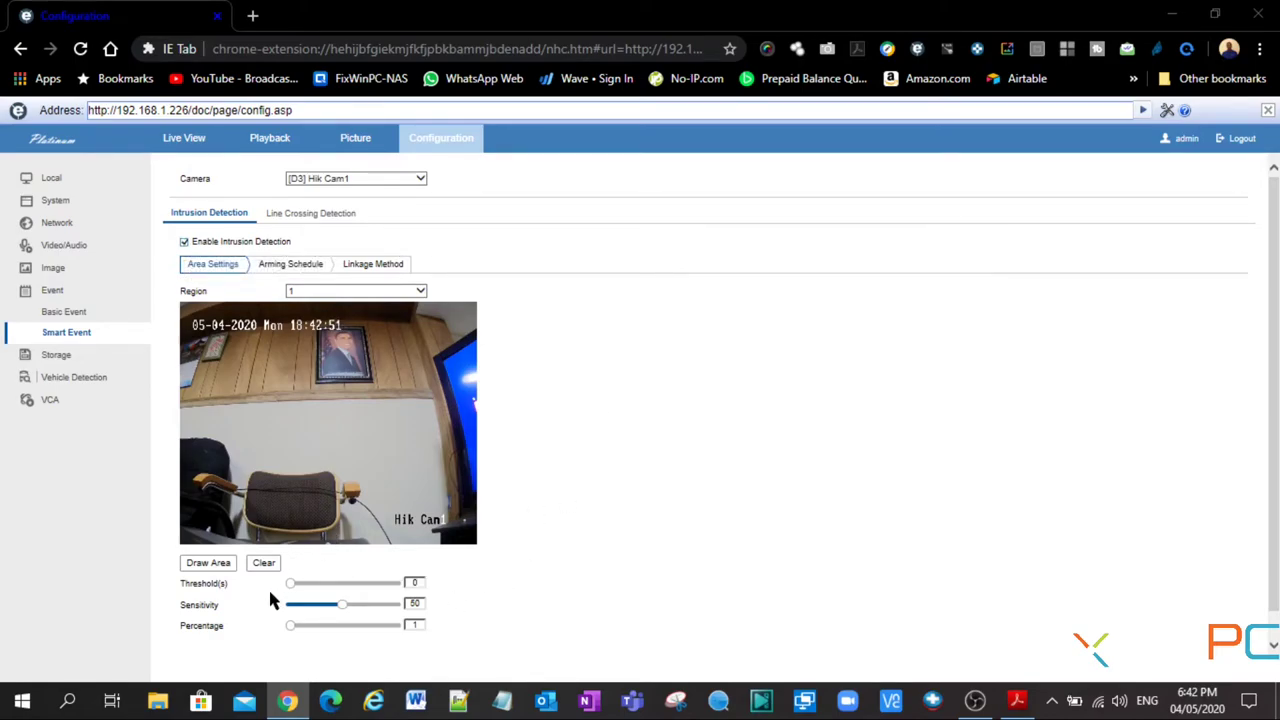
click(212, 566)
click(244, 419)
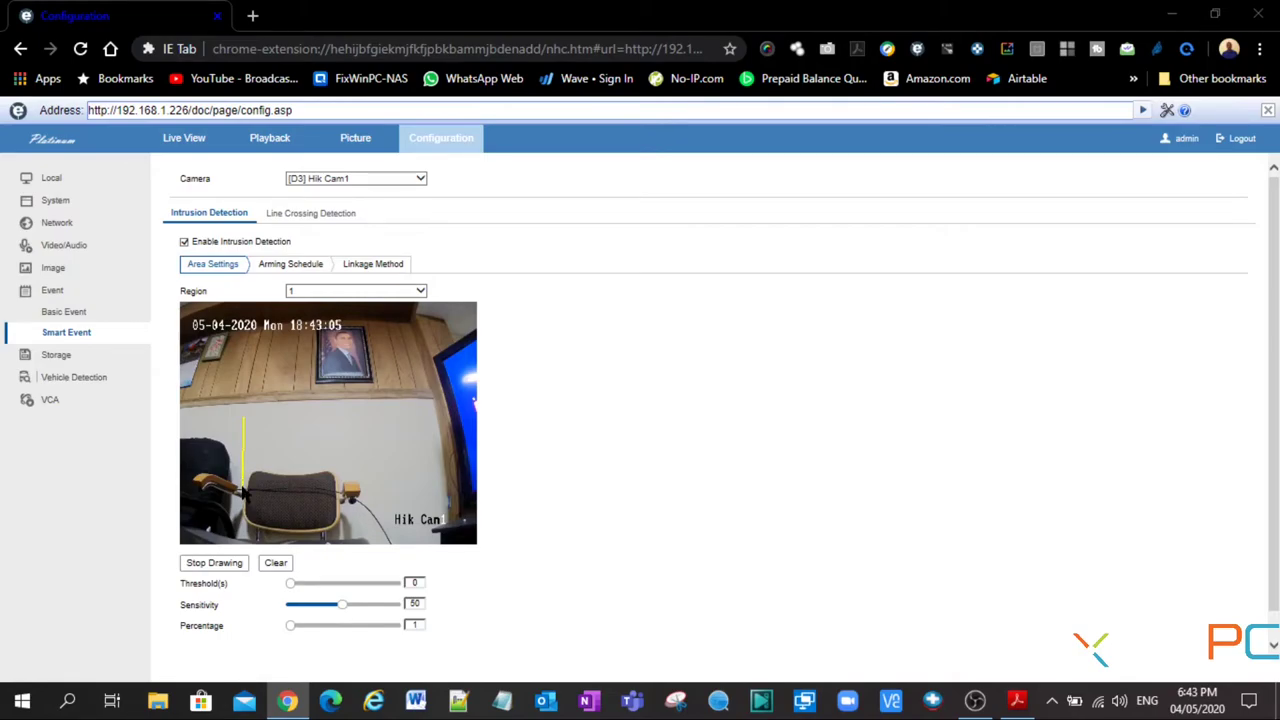
click(243, 488)
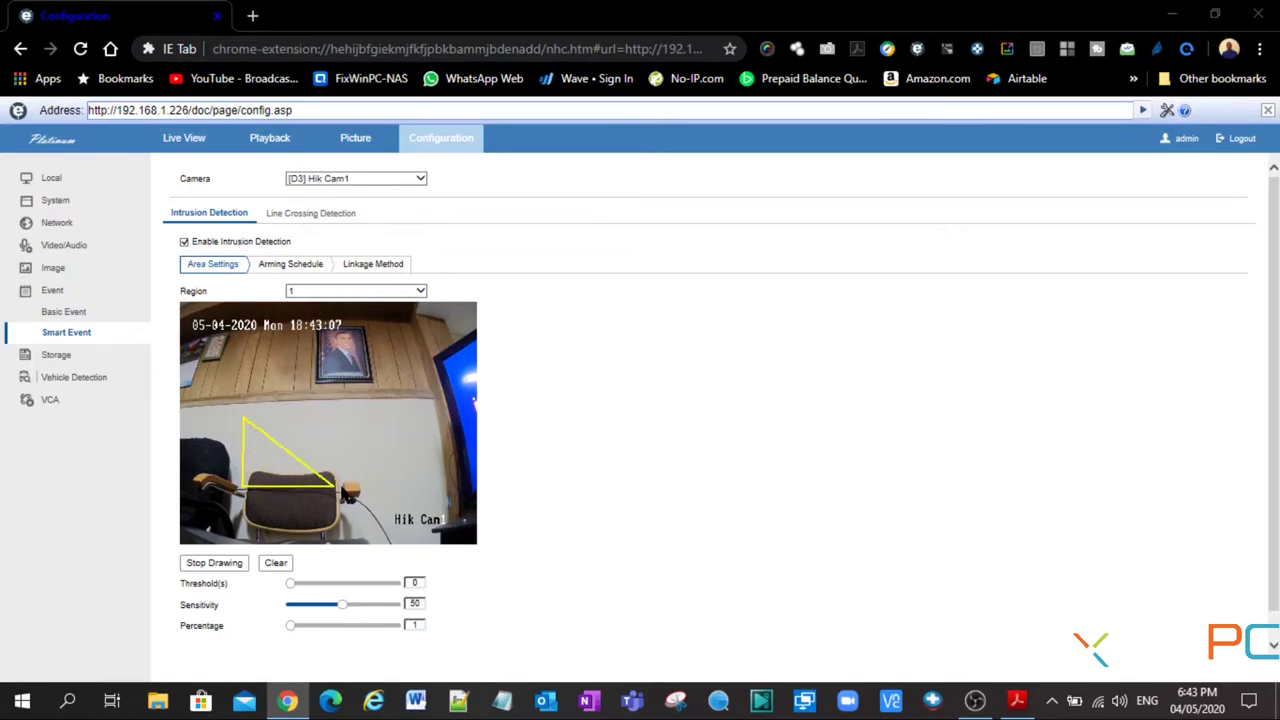
click(363, 487)
click(360, 415)
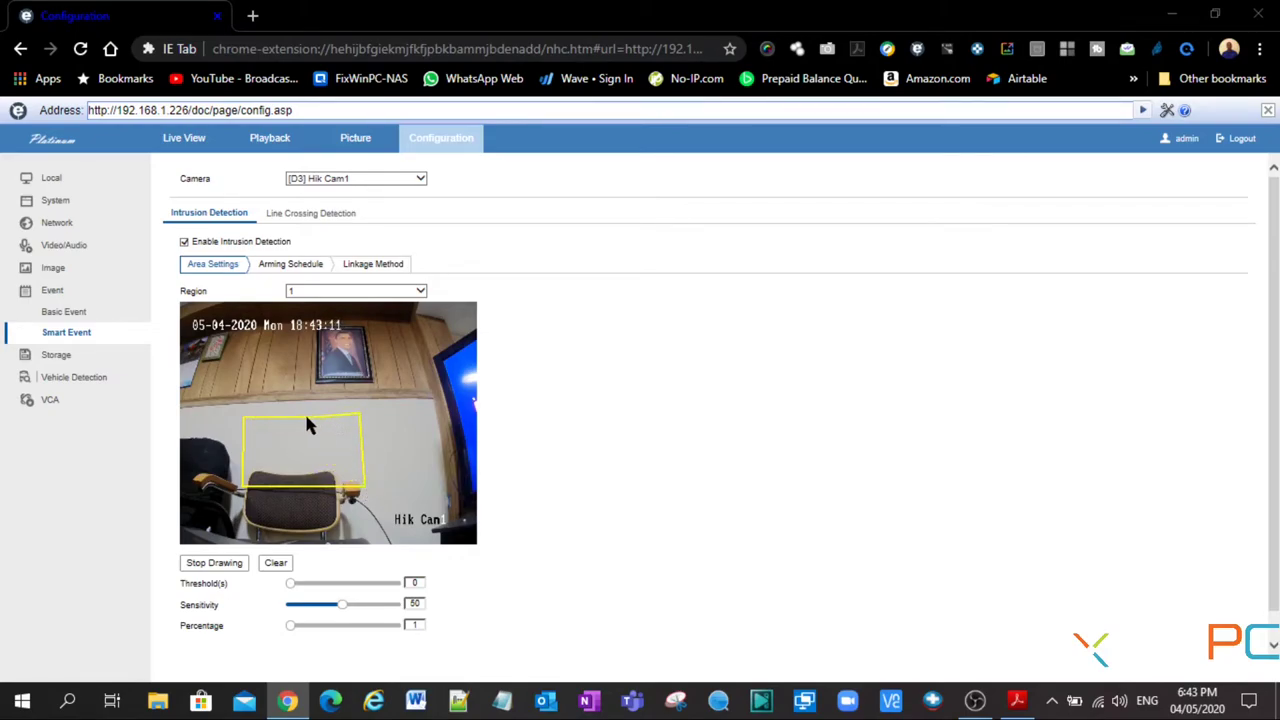
click(245, 425)
- Check the 0–24 all-week arming schedule, then view the linkage method options
click(292, 268)
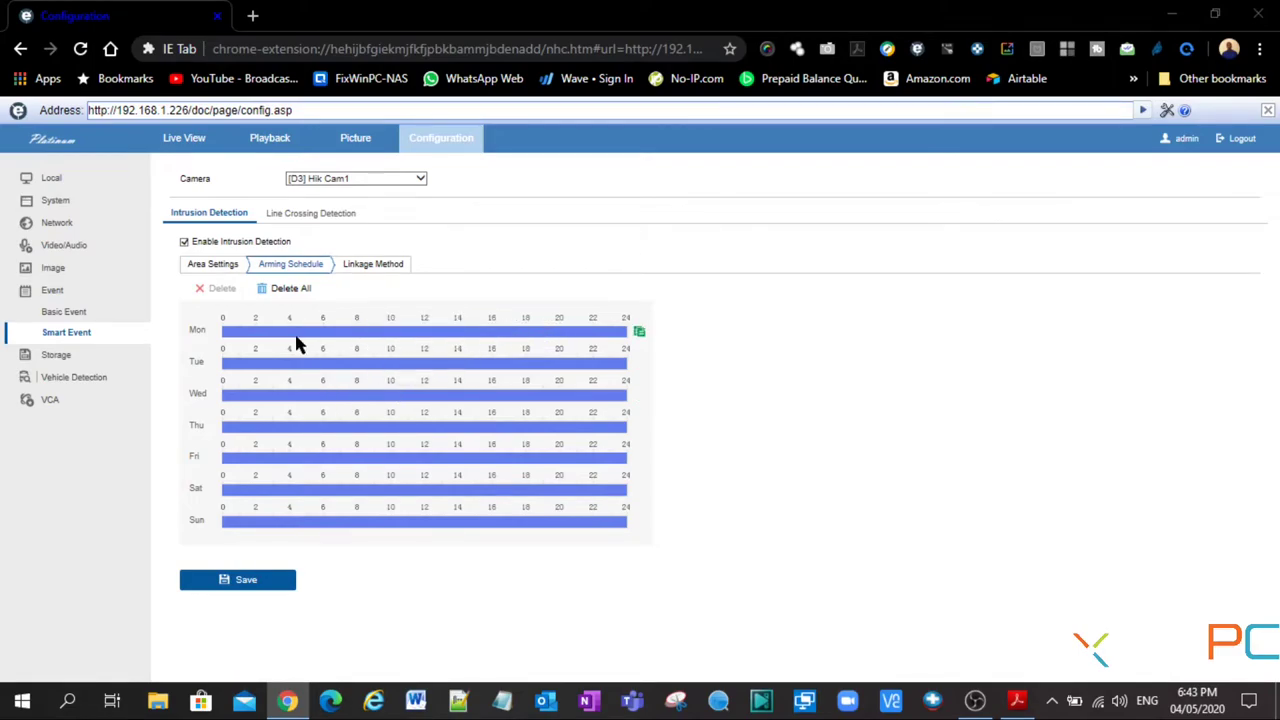
click(372, 266)
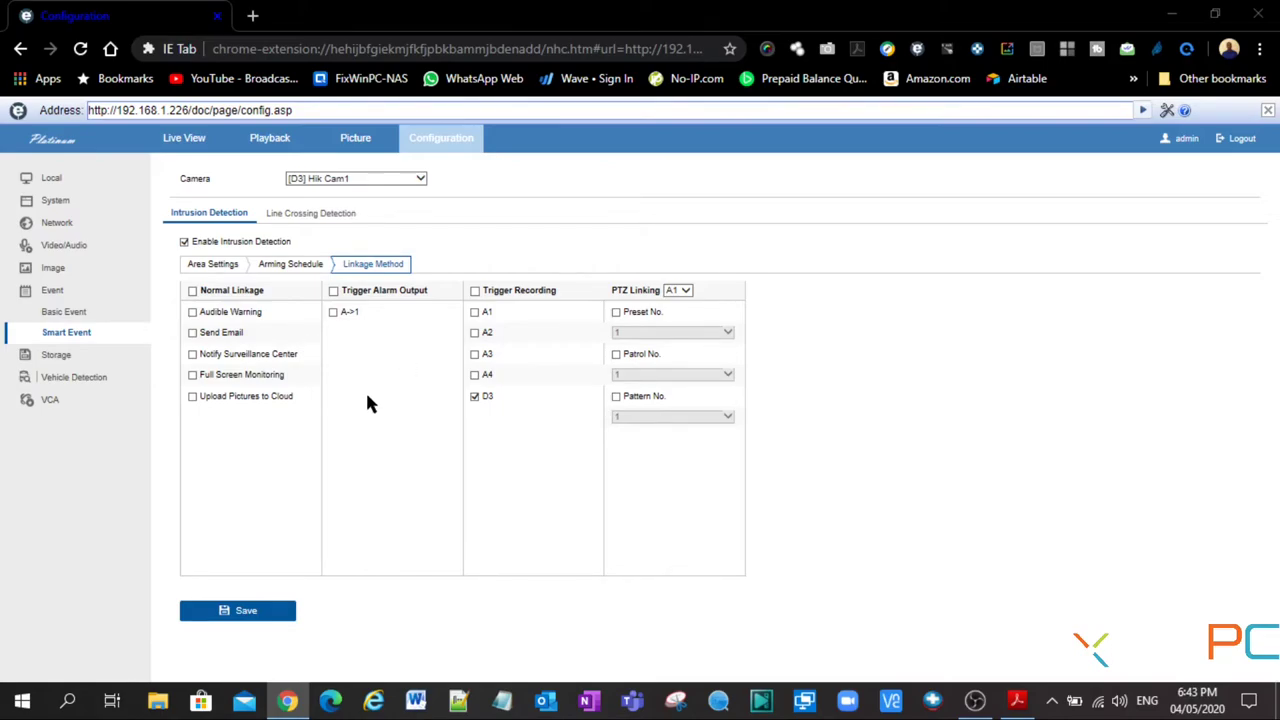
- Link intrusion to audible warning, surveillance-center notification and alarm output A->1, and save
click(193, 313)
click(193, 355)
click(334, 312)
click(240, 618)
click(217, 267)
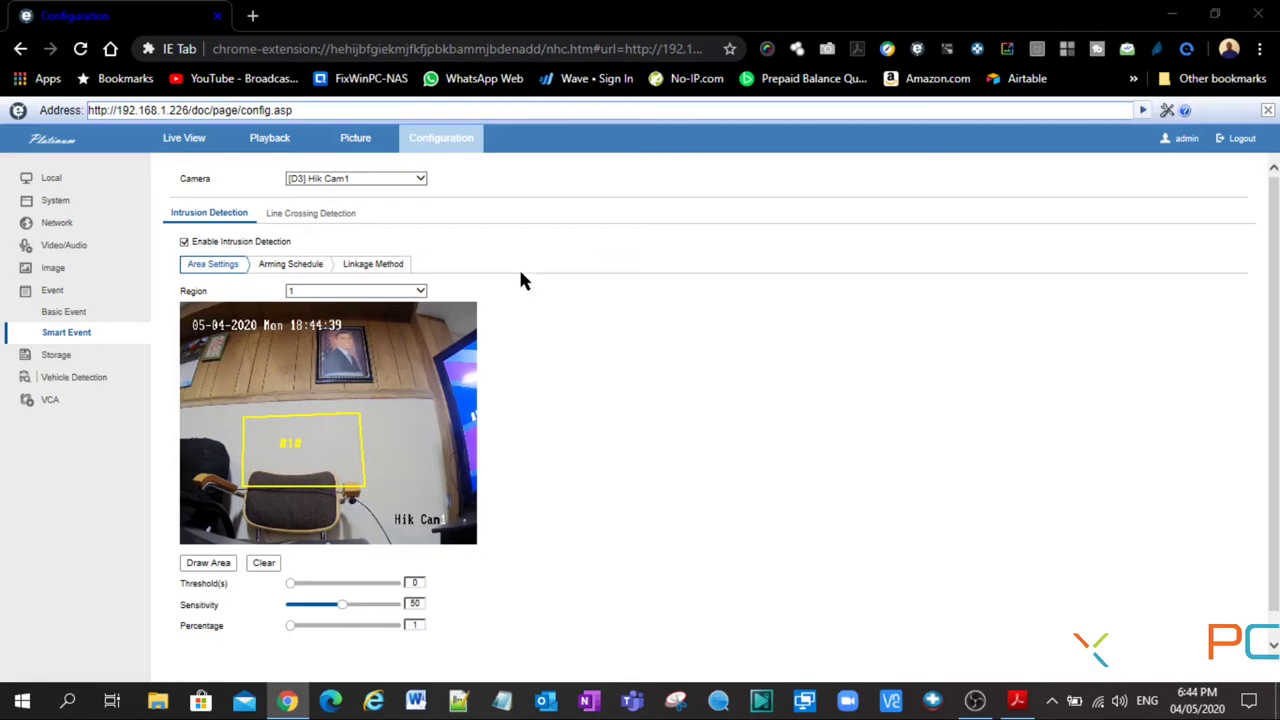